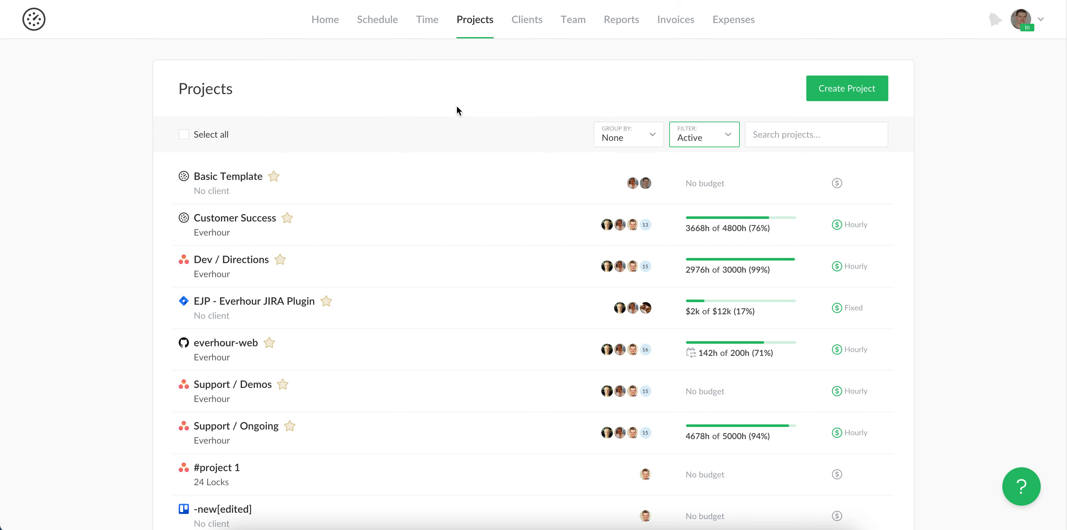
# Step: Set the Basic Template project's billing to T&M (project rate) at $100 per hour
pyautogui.click(836, 184)
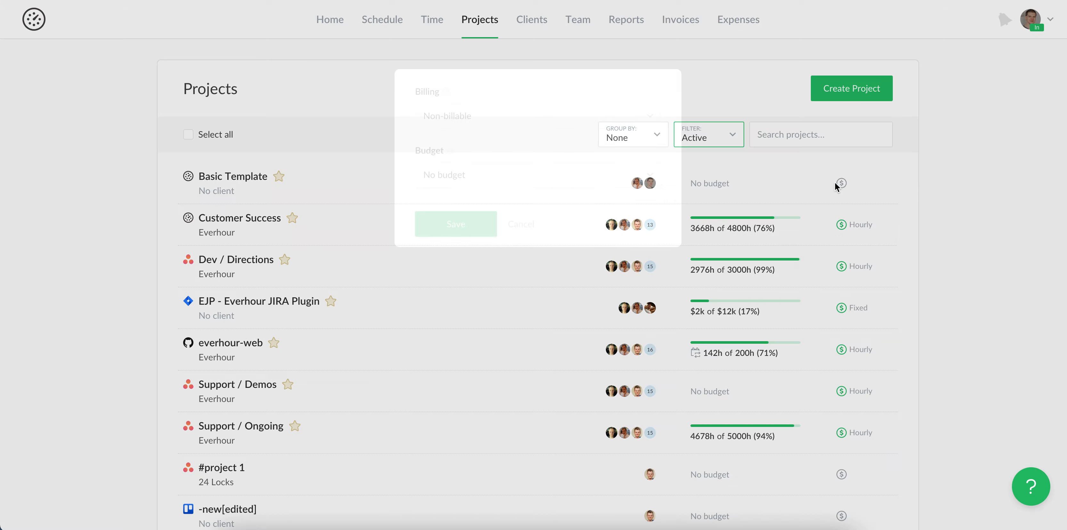
pyautogui.click(471, 160)
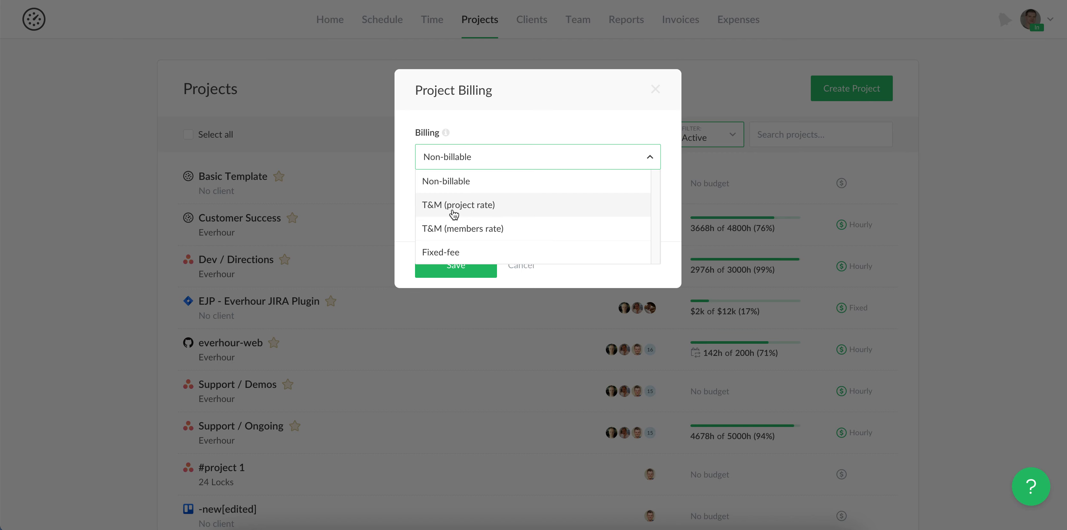
pyautogui.click(454, 207)
pyautogui.write('100')
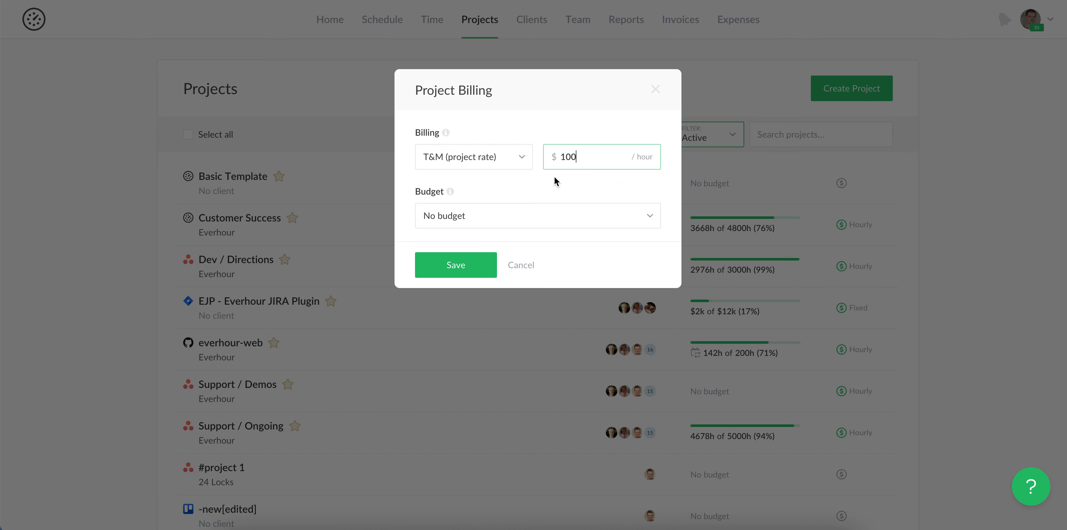
# Step: Try T&M (members rate) billing with project hourly rates of $80 and $40 for the two members, and close Project Billing without saving
pyautogui.click(479, 162)
pyautogui.click(473, 235)
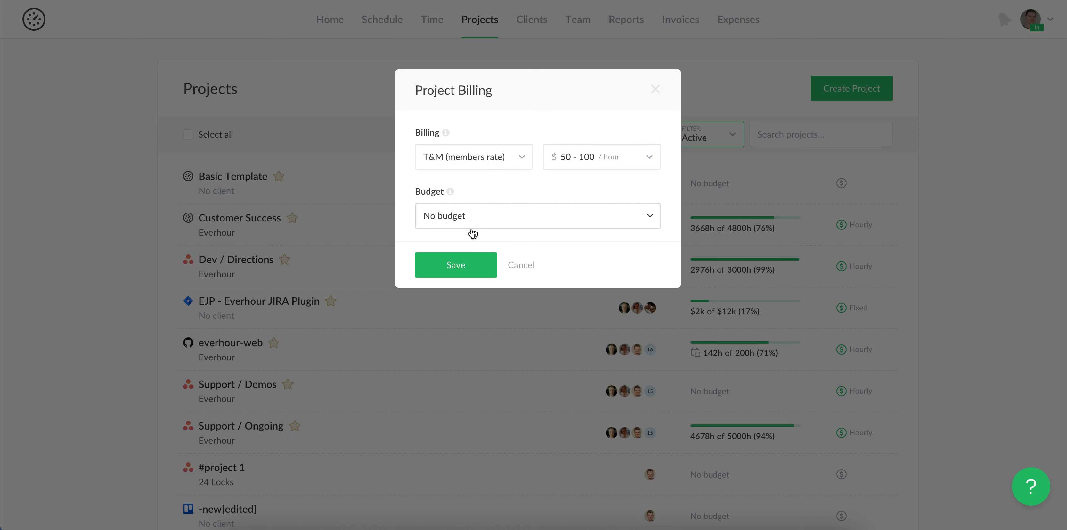
pyautogui.click(589, 165)
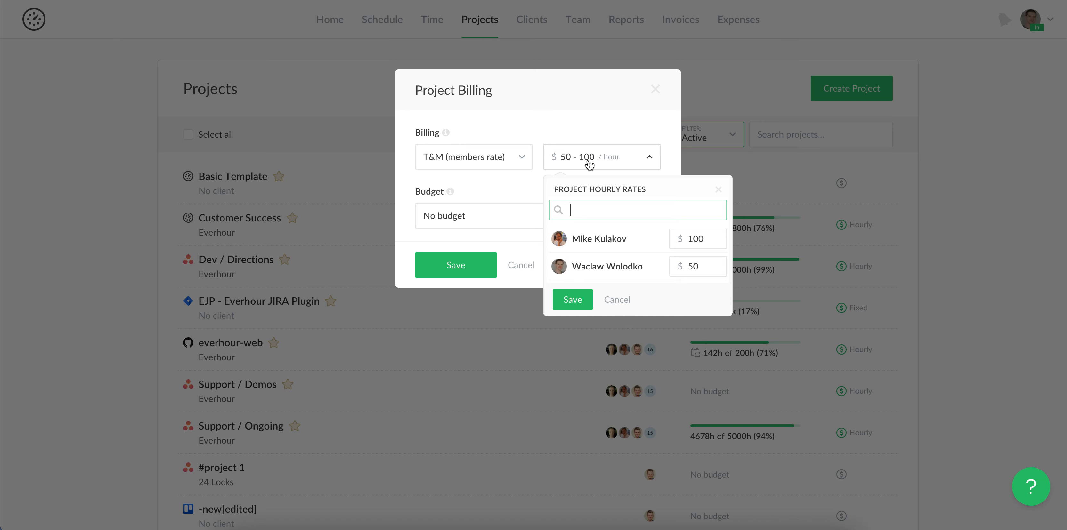
pyautogui.doubleClick(691, 241)
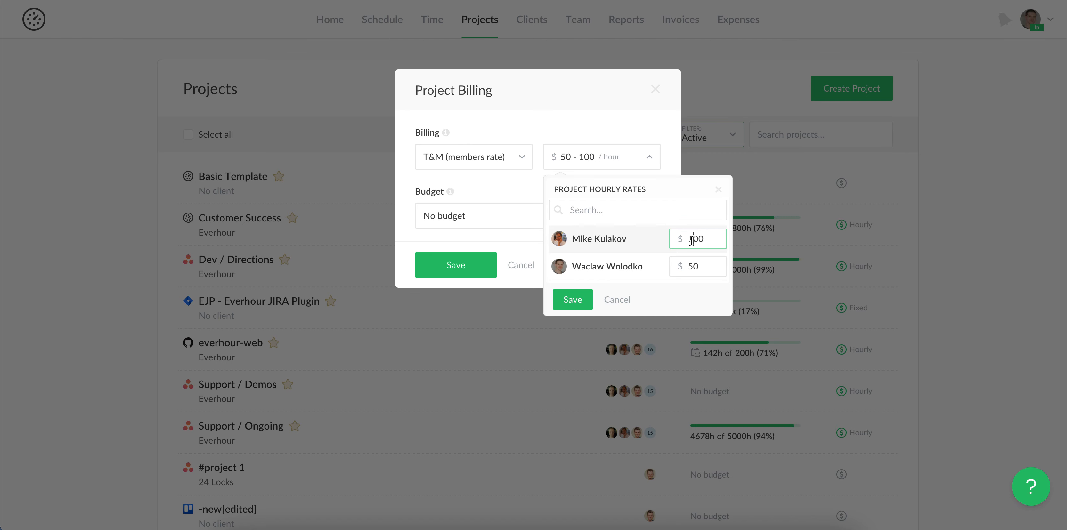
pyautogui.write('80')
pyautogui.doubleClick(693, 267)
pyautogui.write('40')
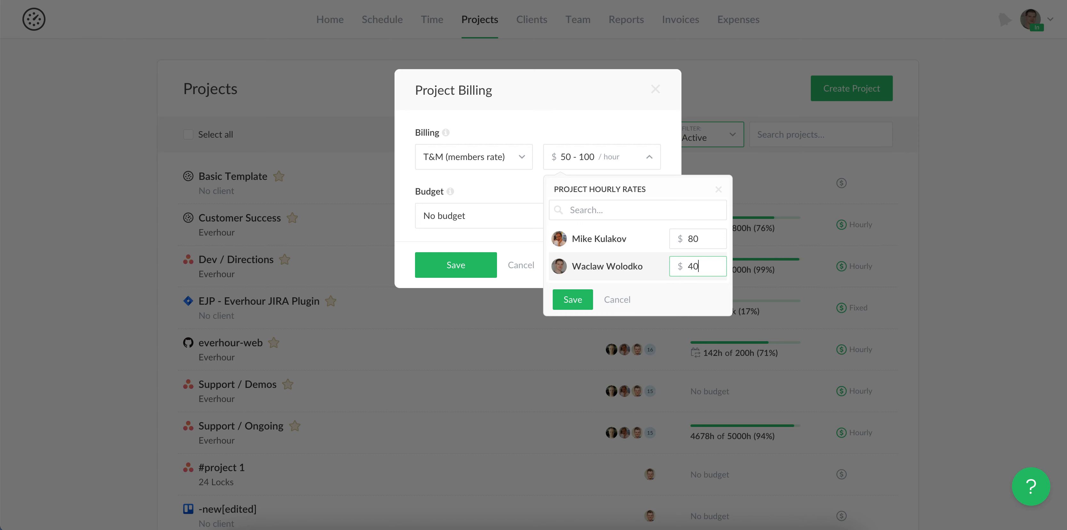
pyautogui.click(572, 299)
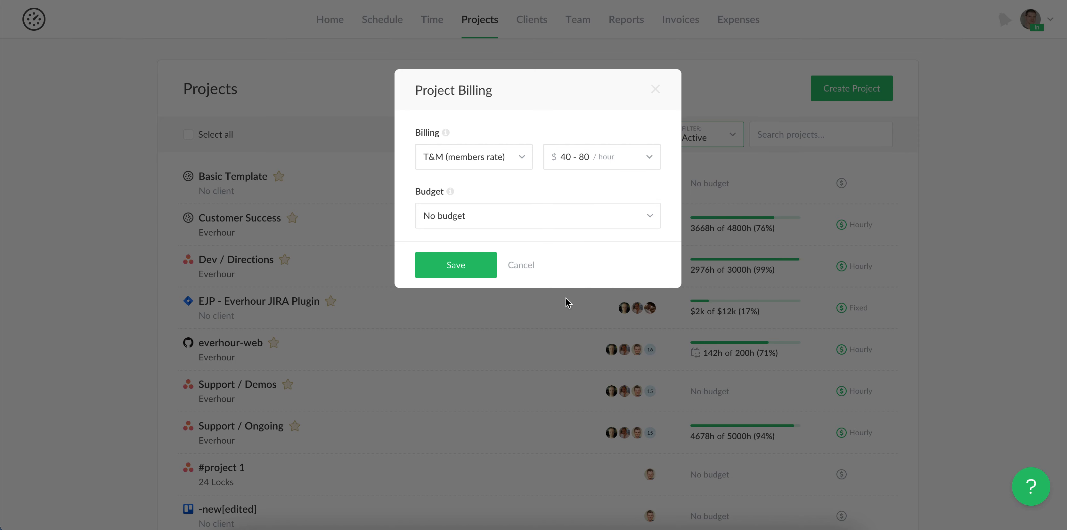
pyautogui.click(603, 163)
pyautogui.click(603, 162)
pyautogui.click(655, 89)
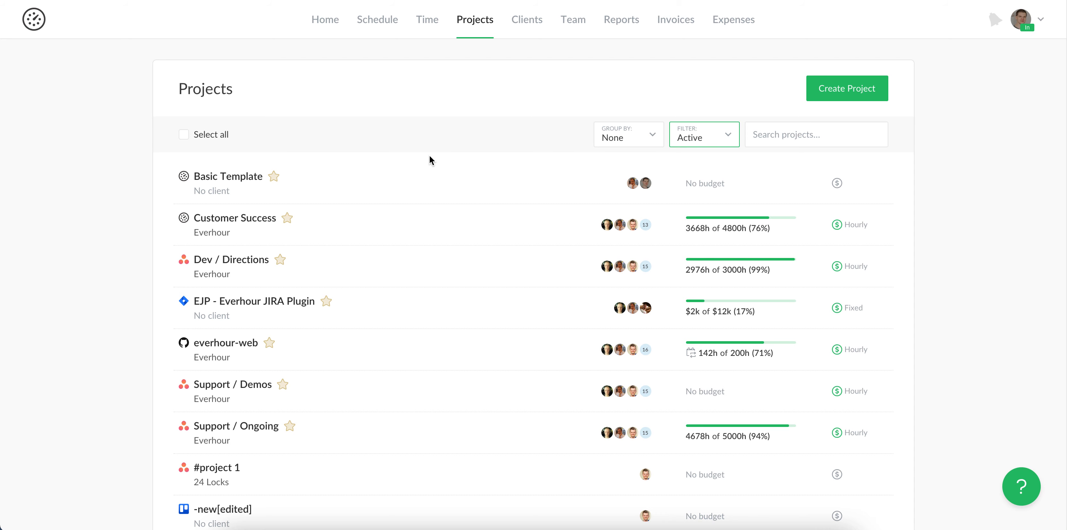
# Step: View the billing type options for the task Extension: Popup v2 #3940 in the Dev / Directions task list
pyautogui.click(254, 263)
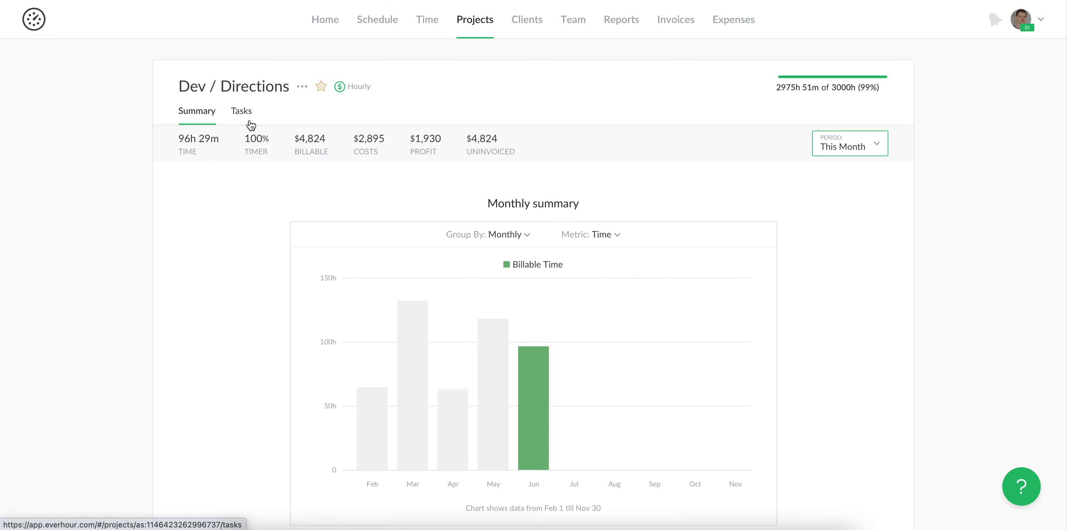
pyautogui.click(248, 117)
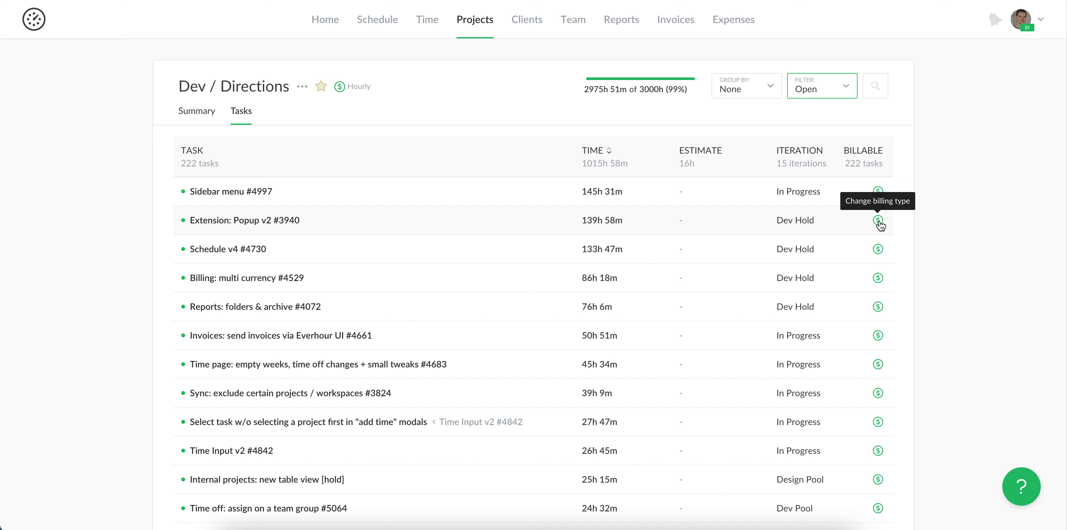
pyautogui.click(878, 223)
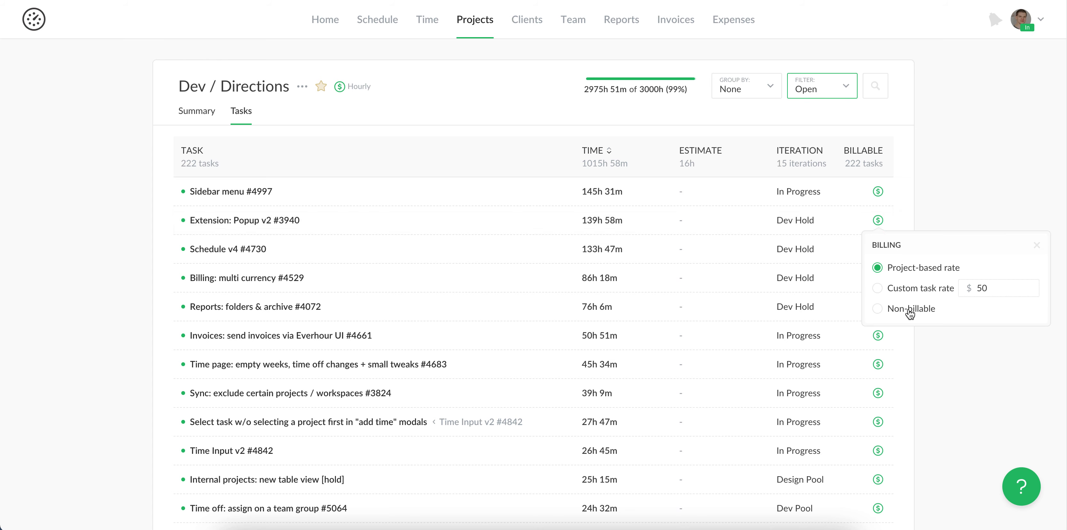
pyautogui.click(1039, 248)
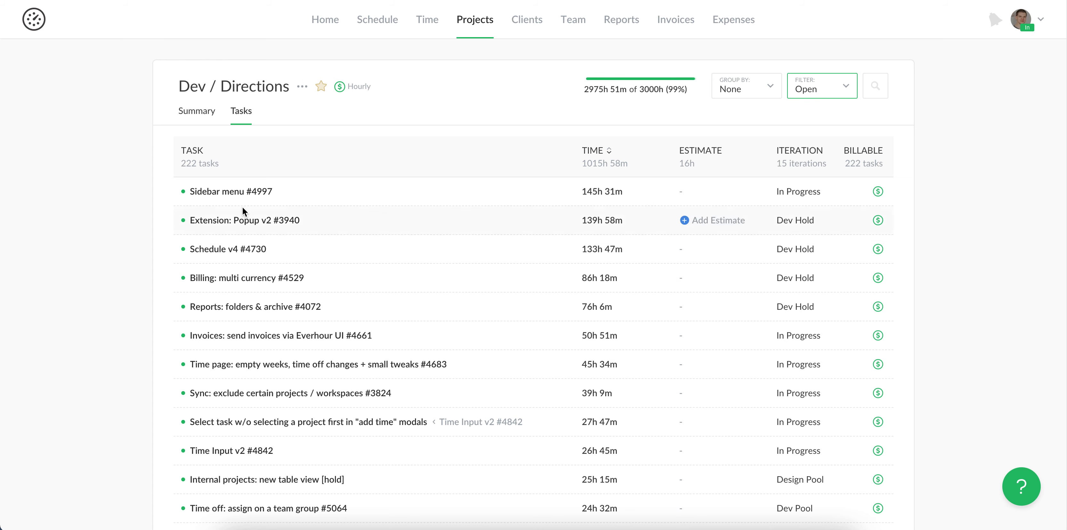
# Step: Open the details of the task Extension: Popup v2 #3940 and view its billing options there
pyautogui.click(237, 221)
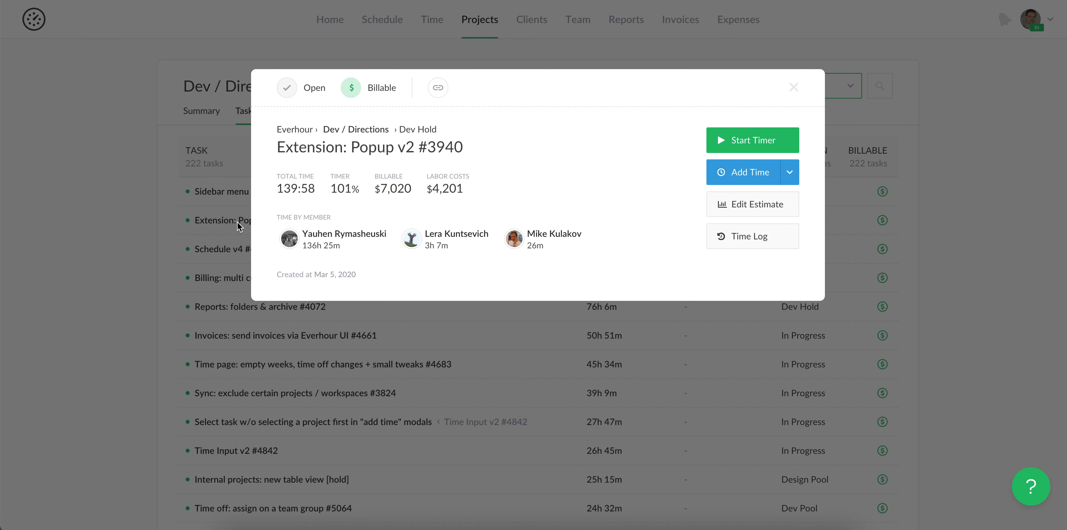
pyautogui.click(355, 96)
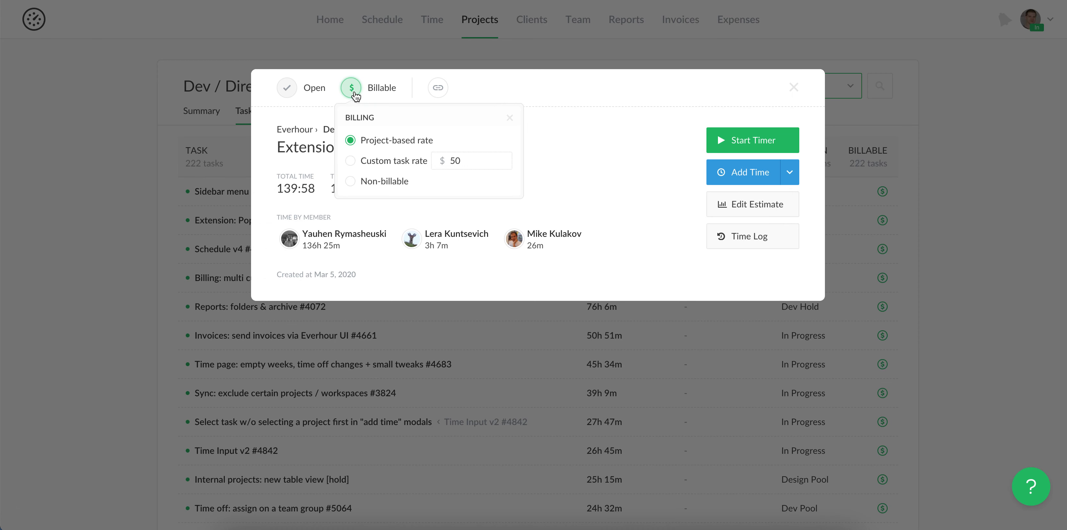
pyautogui.click(794, 89)
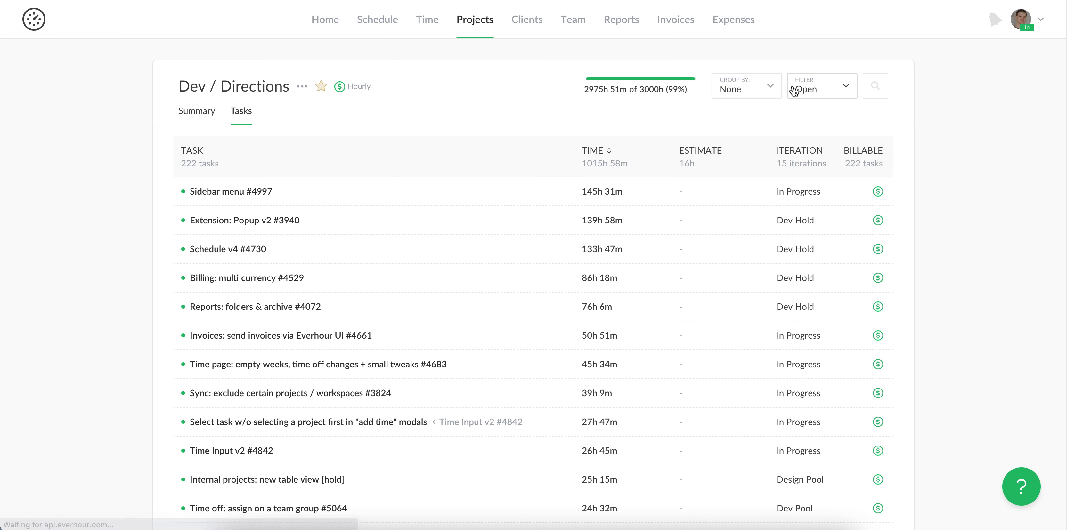
# Step: Set the Basic Template project's billing to Fixed-fee with an amount of $5000 and save it
pyautogui.click(467, 35)
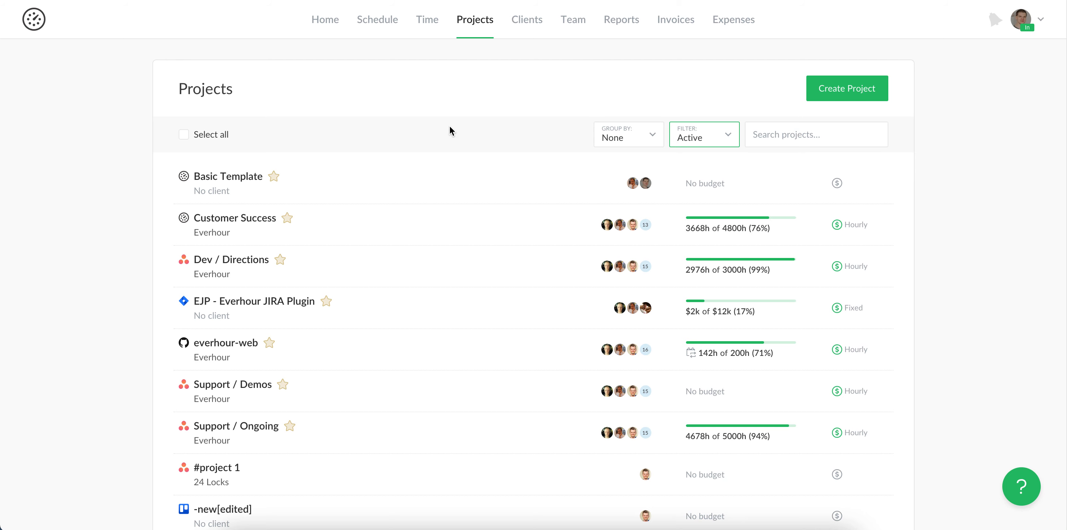
pyautogui.click(835, 182)
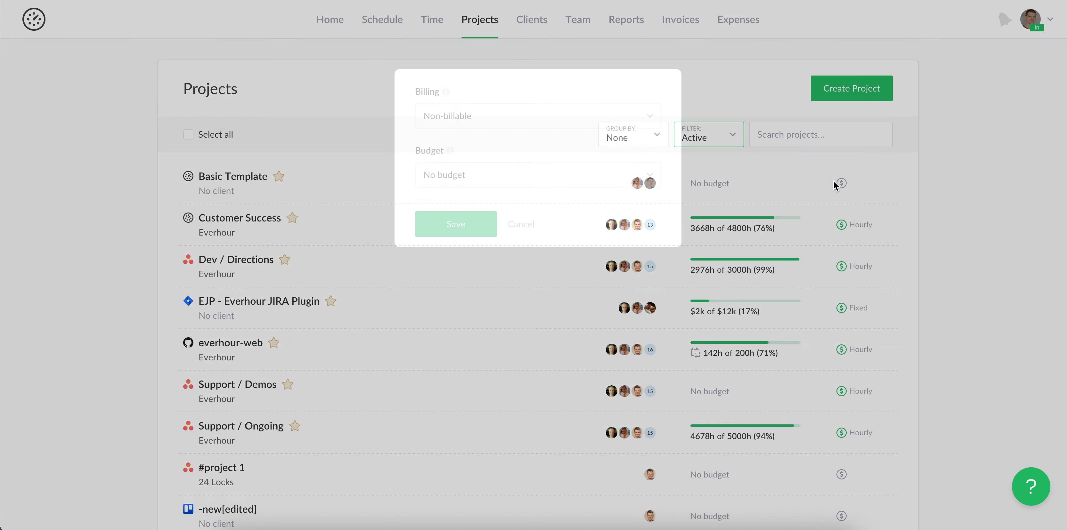
pyautogui.click(499, 156)
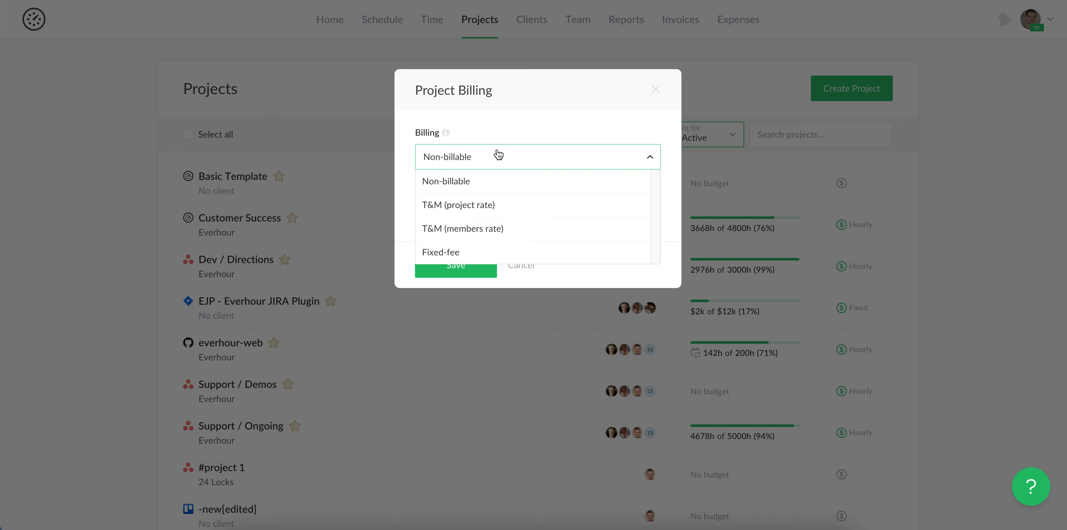
pyautogui.click(454, 251)
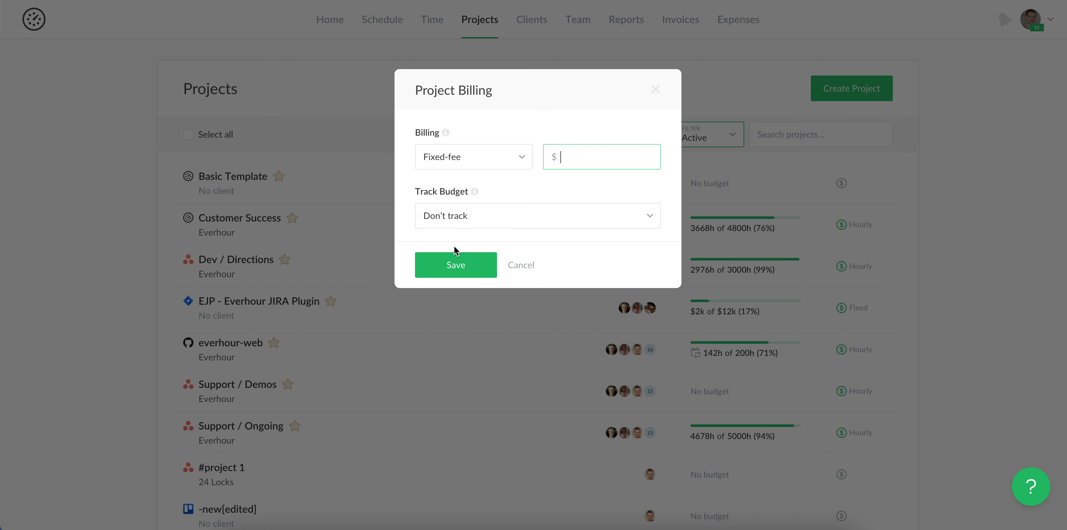
pyautogui.write('5000')
pyautogui.click(455, 267)
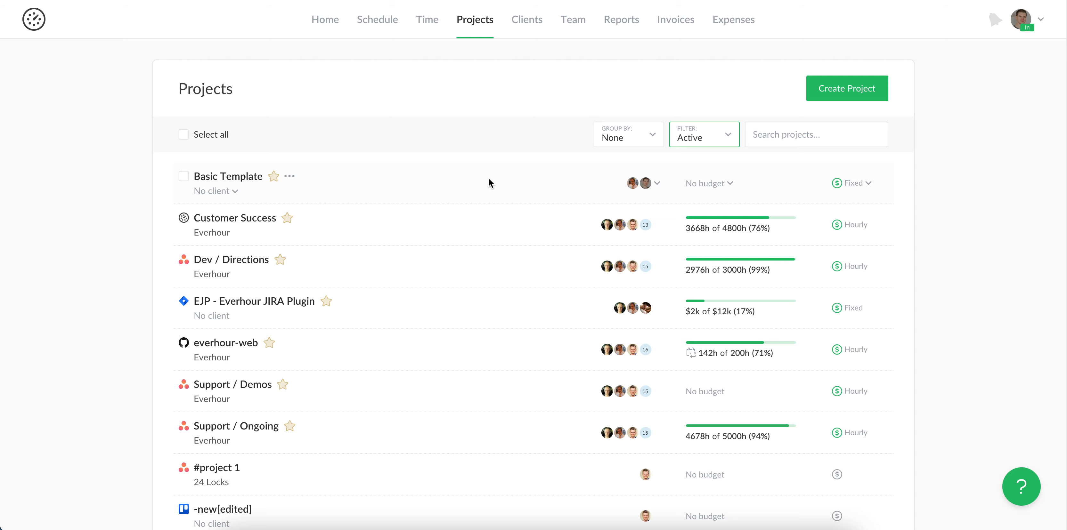
# Step: Set the Basic Template project's budget tracking to By total hours and list the other tracking methods
pyautogui.click(717, 189)
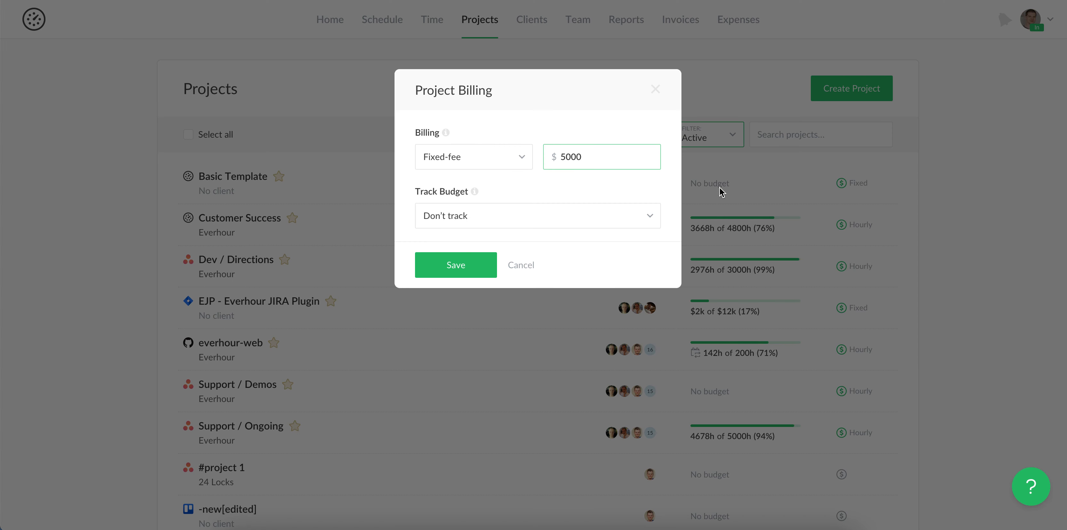
pyautogui.click(460, 219)
pyautogui.click(467, 264)
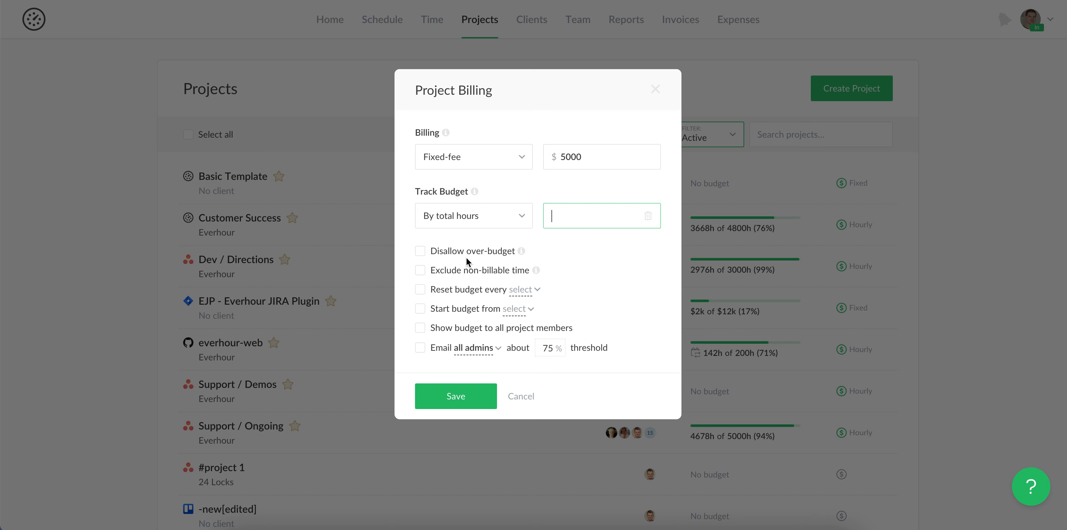
pyautogui.click(467, 222)
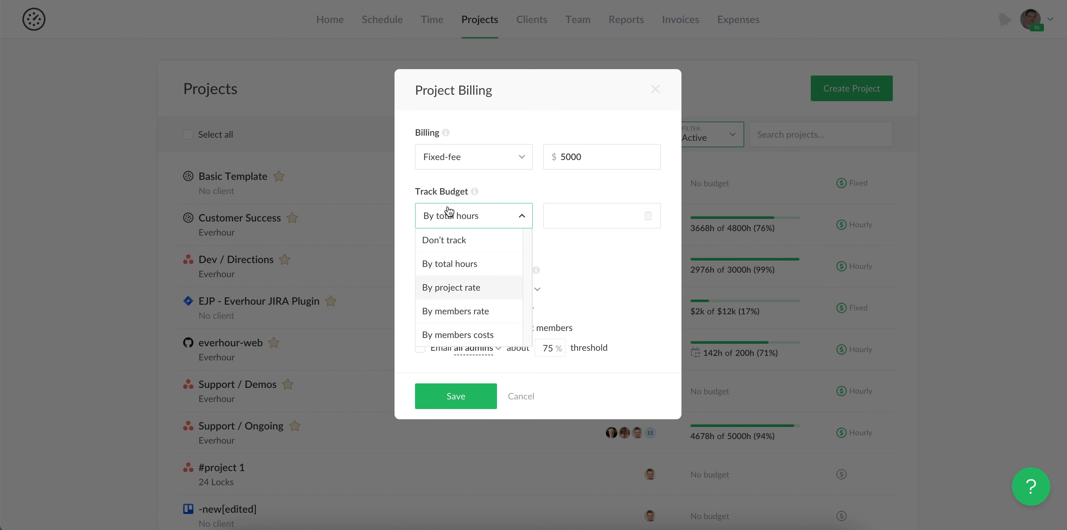
# Step: Change the Basic Template's billing to T&M (members rate) and view the budget types available for it
pyautogui.click(458, 165)
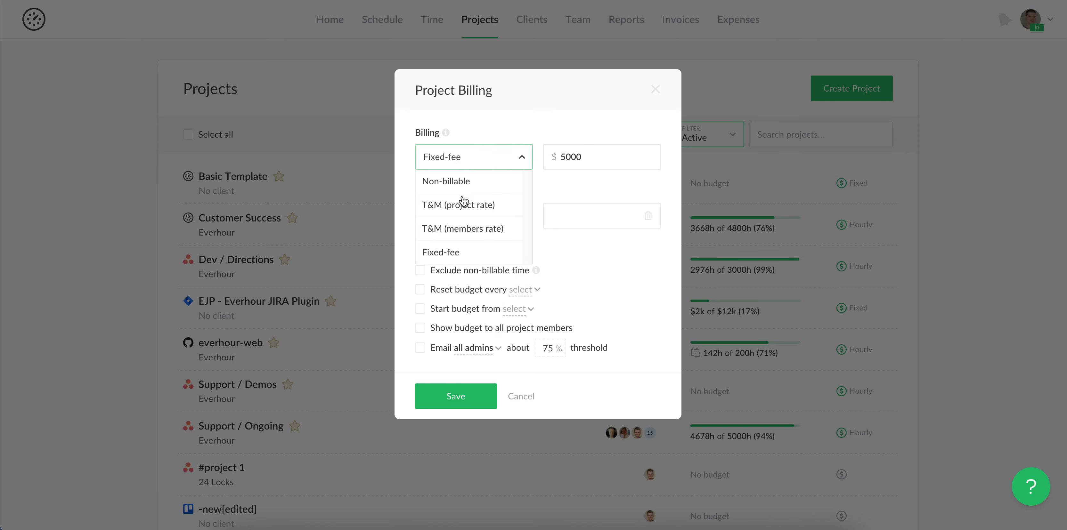
pyautogui.click(460, 227)
pyautogui.click(457, 218)
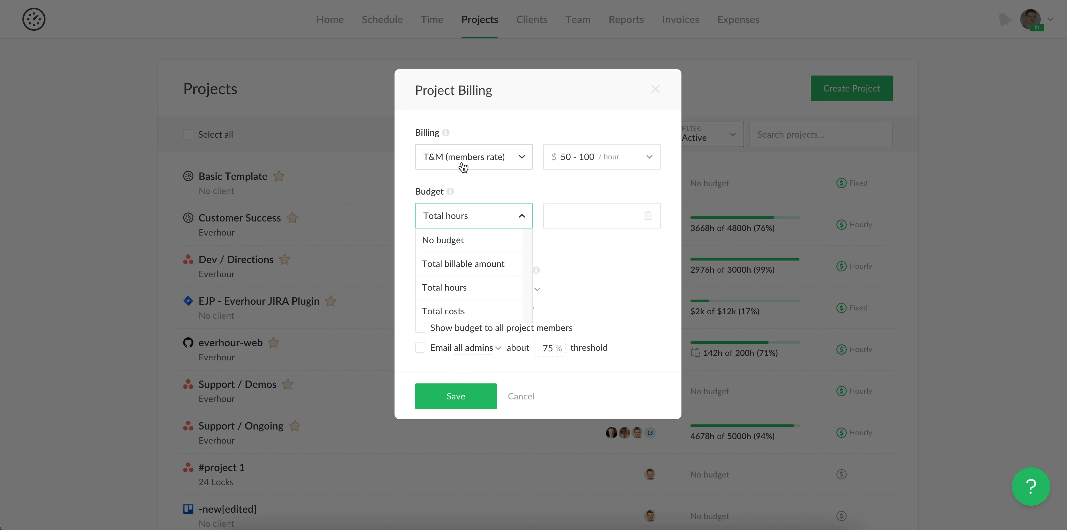
pyautogui.click(469, 179)
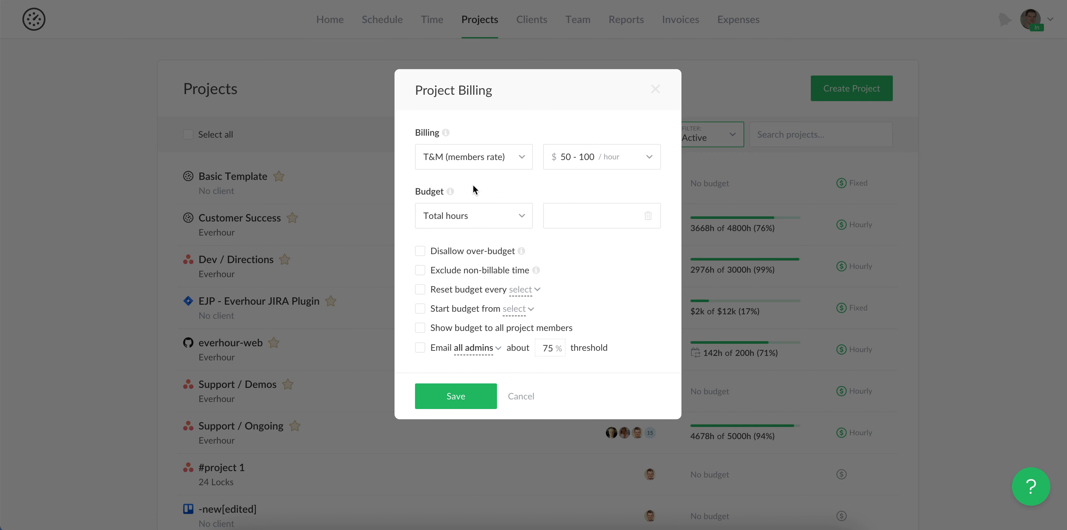
# Step: Enable Disallow over-budget and set the budget type to Total billable amount
pyautogui.click(471, 252)
pyautogui.click(477, 218)
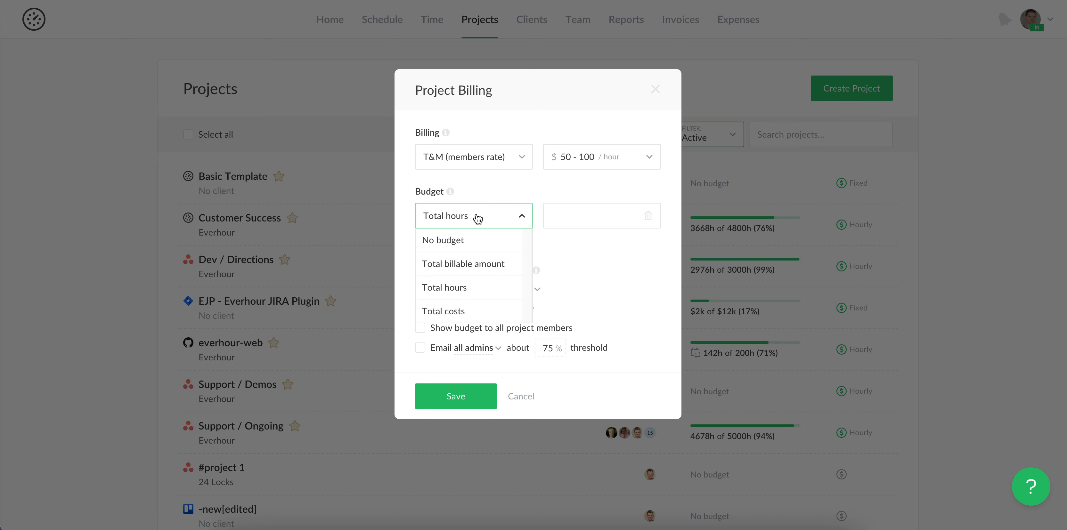
pyautogui.click(464, 266)
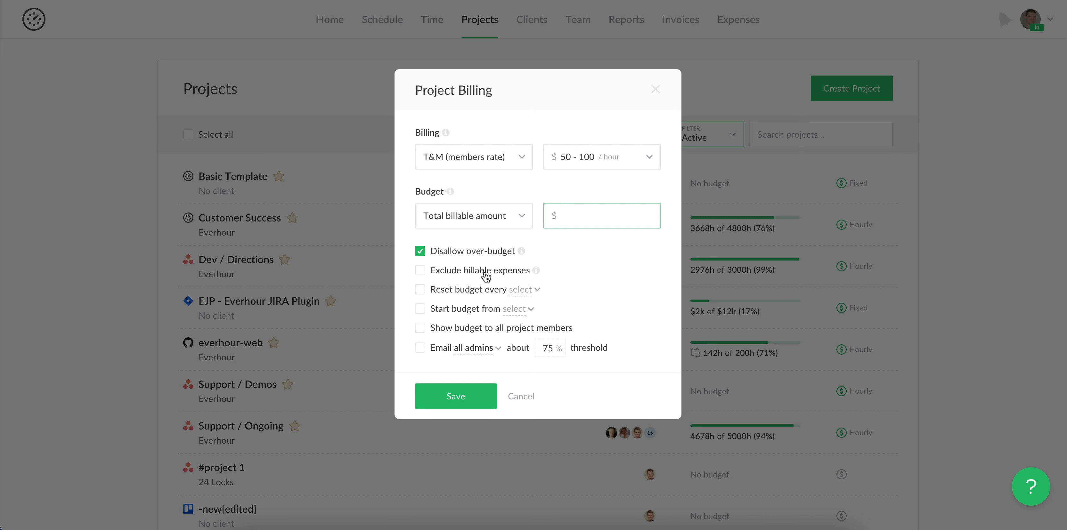
# Step: View the budget reset periods, and try the Start budget from option with Jun, 23 before clearing it again
pyautogui.click(527, 291)
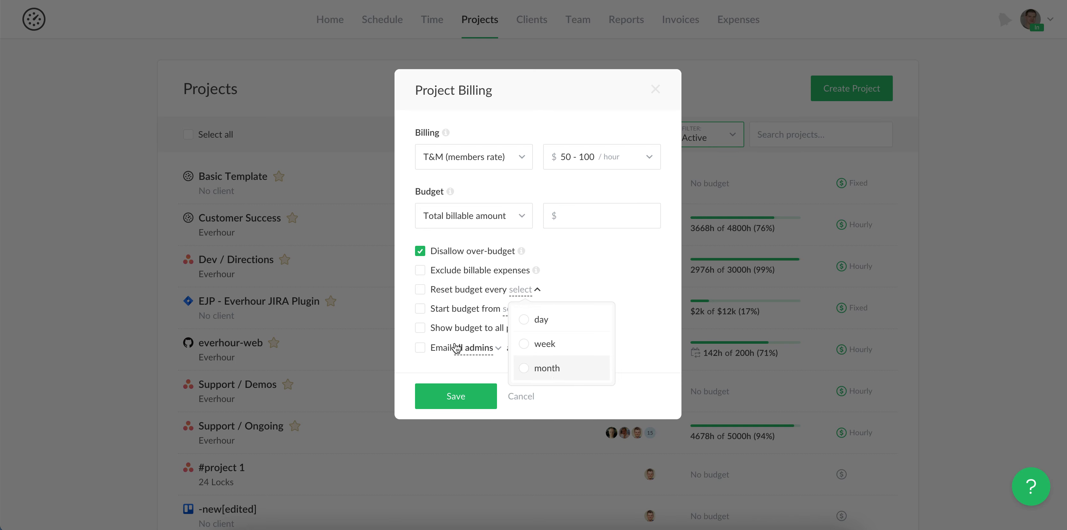
pyautogui.click(449, 309)
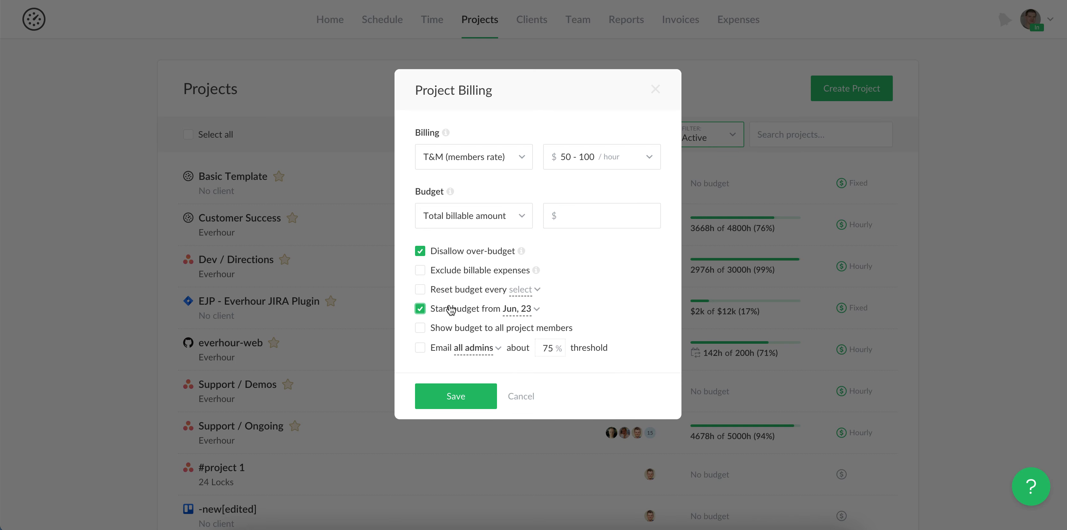
pyautogui.click(525, 312)
pyautogui.click(518, 312)
pyautogui.click(421, 310)
# Step: Try showing the budget to all project members, view the threshold email's admin recipients, and close Project Billing without saving
pyautogui.click(420, 330)
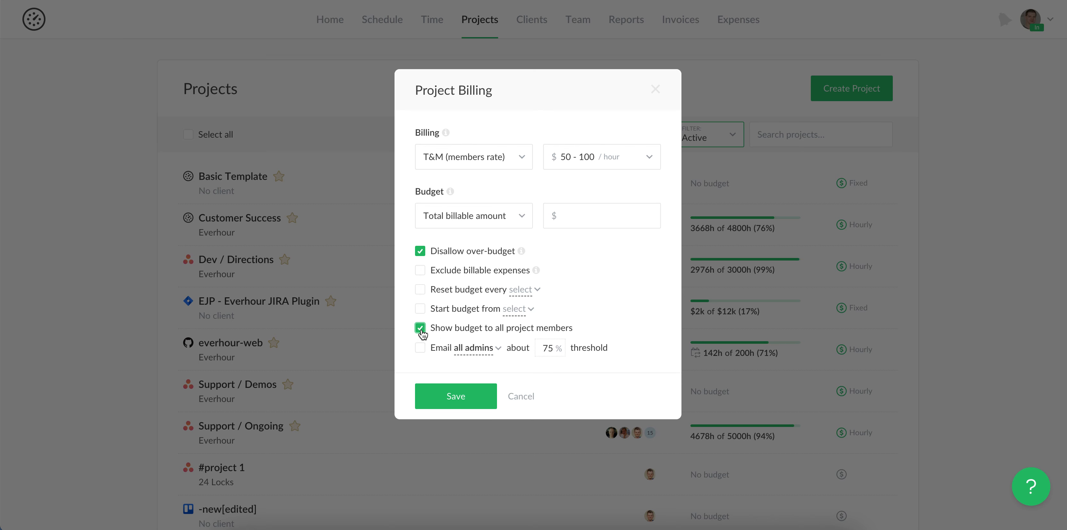
pyautogui.click(420, 329)
pyautogui.click(473, 349)
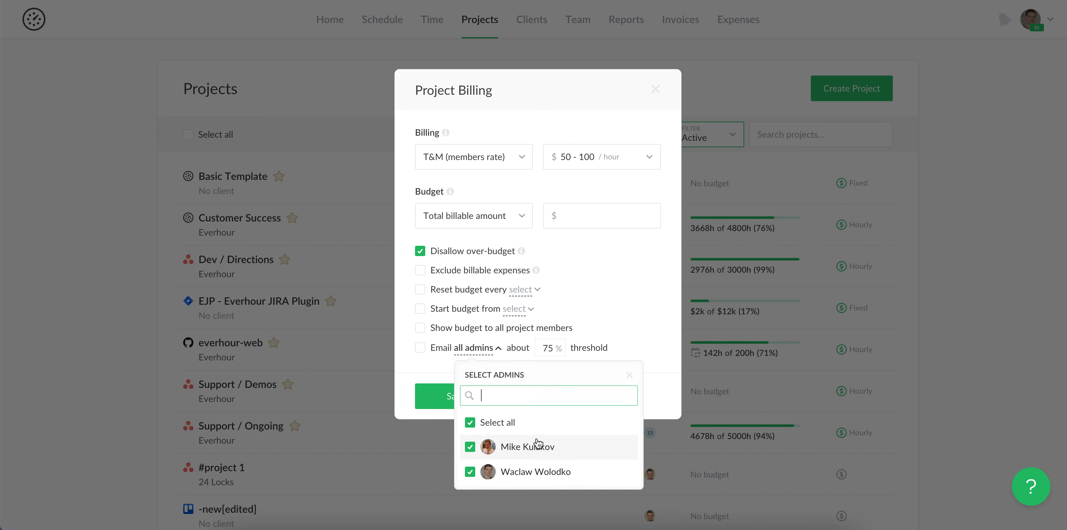
pyautogui.click(628, 375)
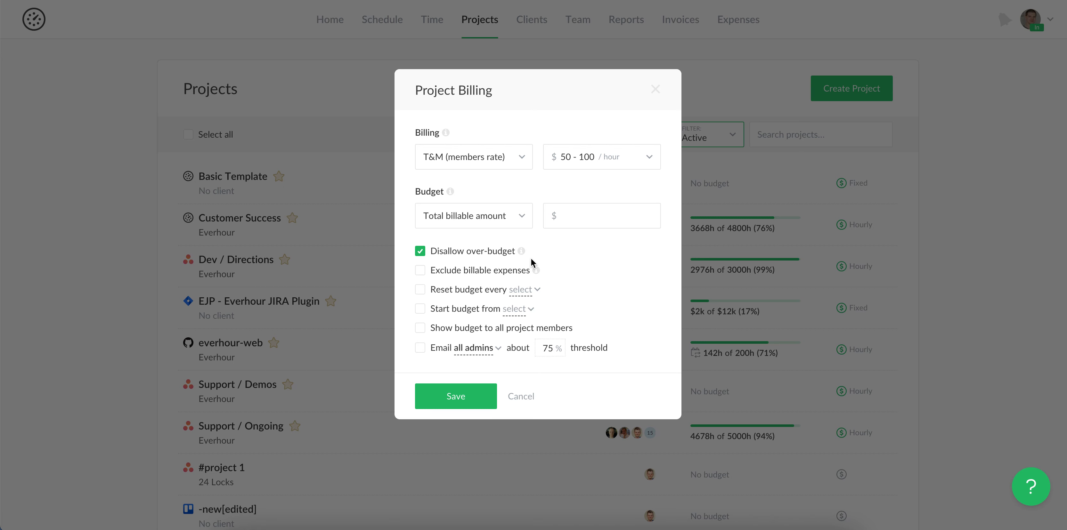
pyautogui.click(656, 89)
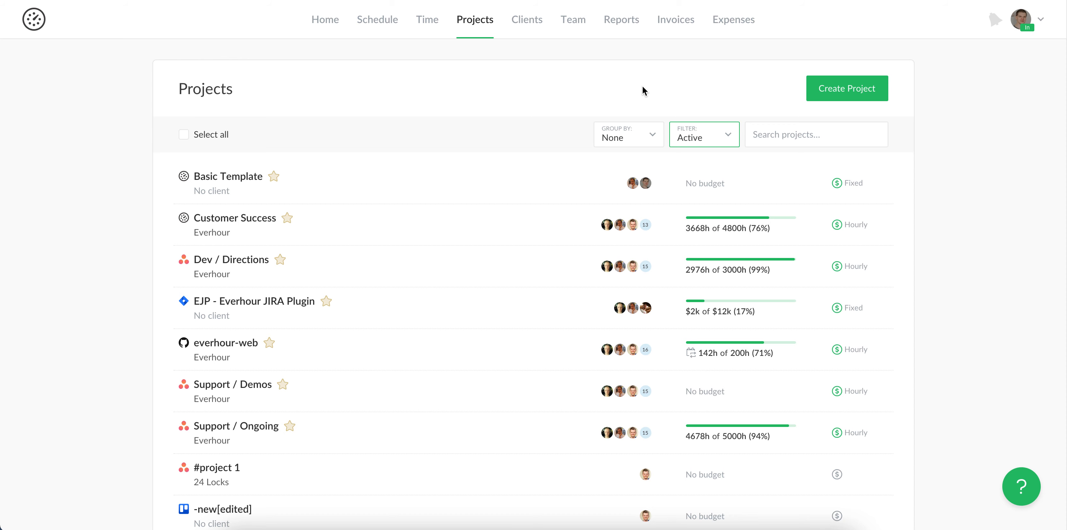
# Step: Open the Clients list and examine the budget details of the client 7-Eleven
pyautogui.click(530, 30)
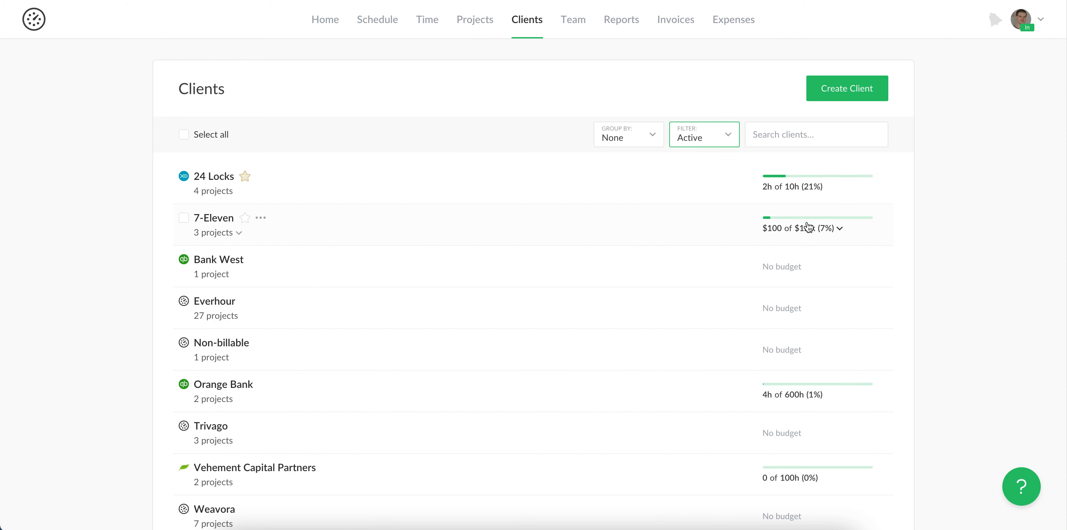
pyautogui.moveTo(807, 227)
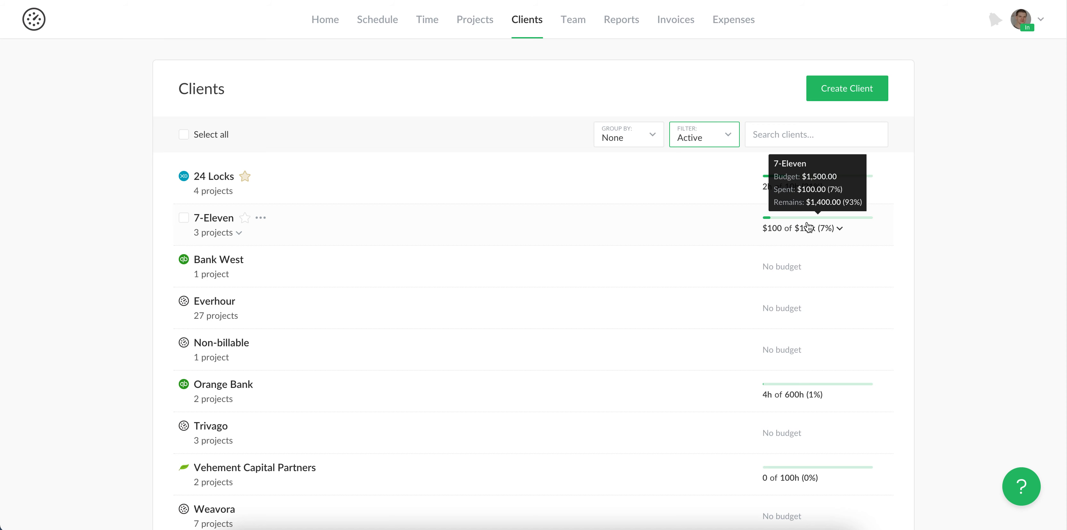